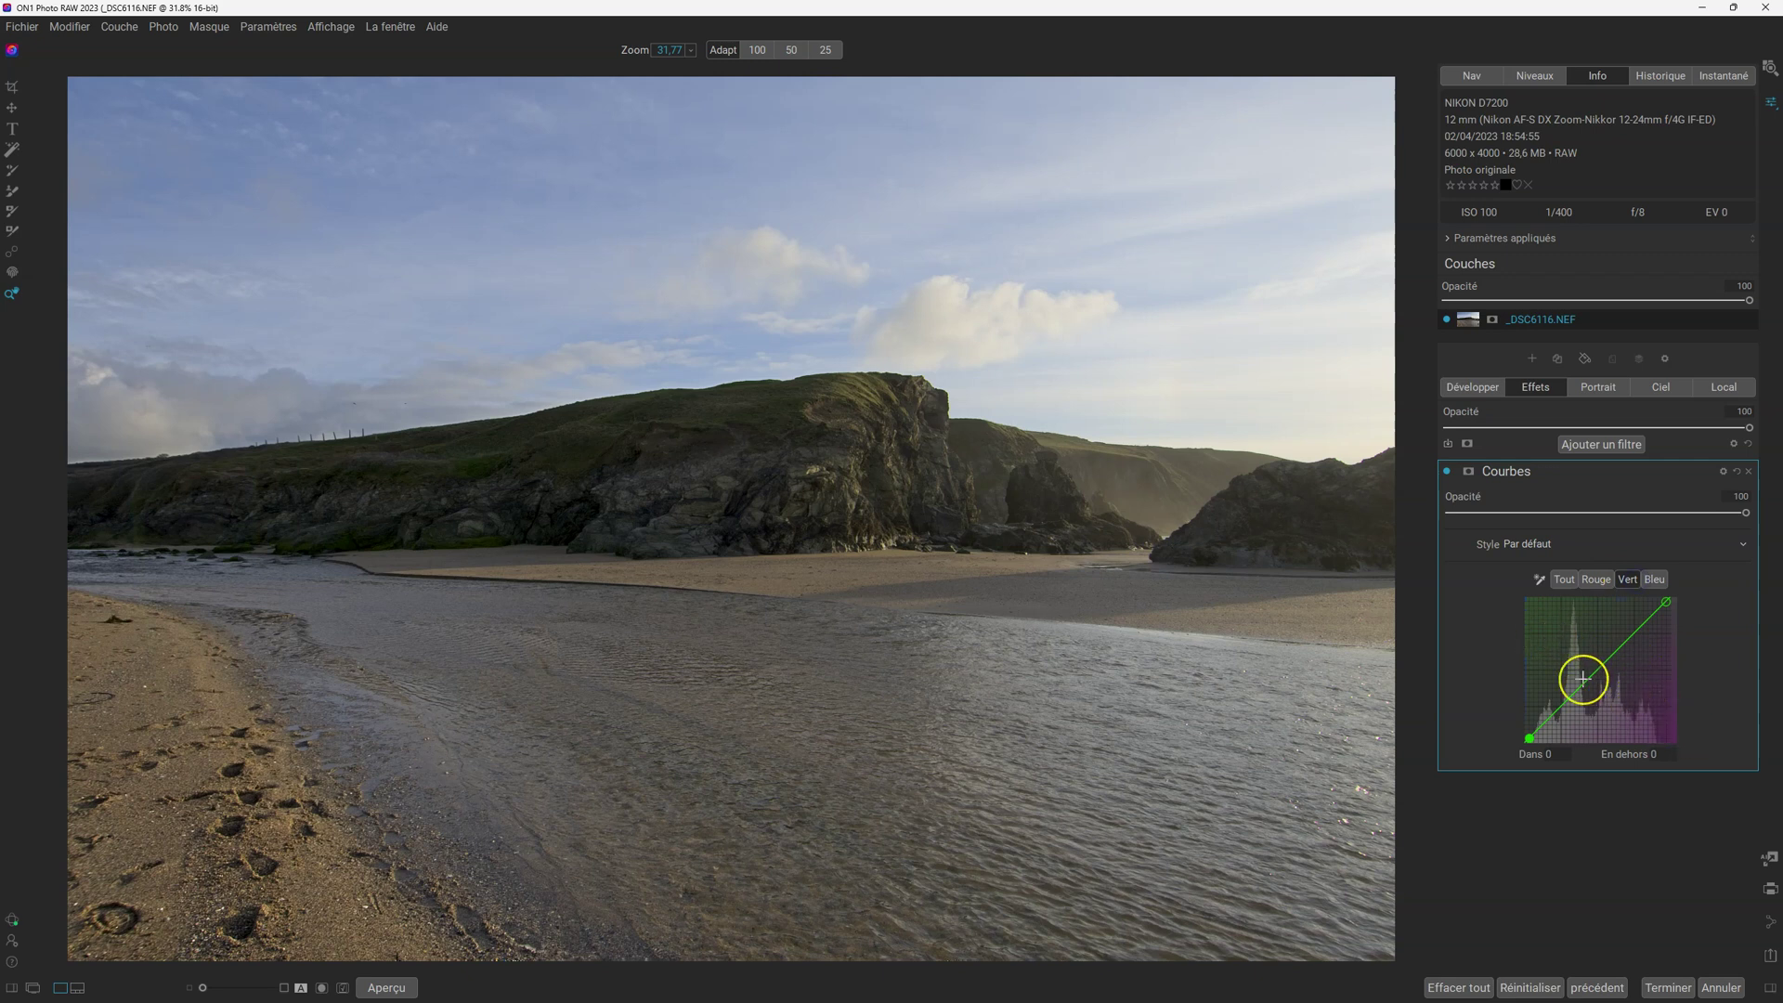
# - Brighten the shadows of the central cliff with the Curves on-image adjustment on all channels, to about input 54, output 60
pyautogui.click(1596, 579)
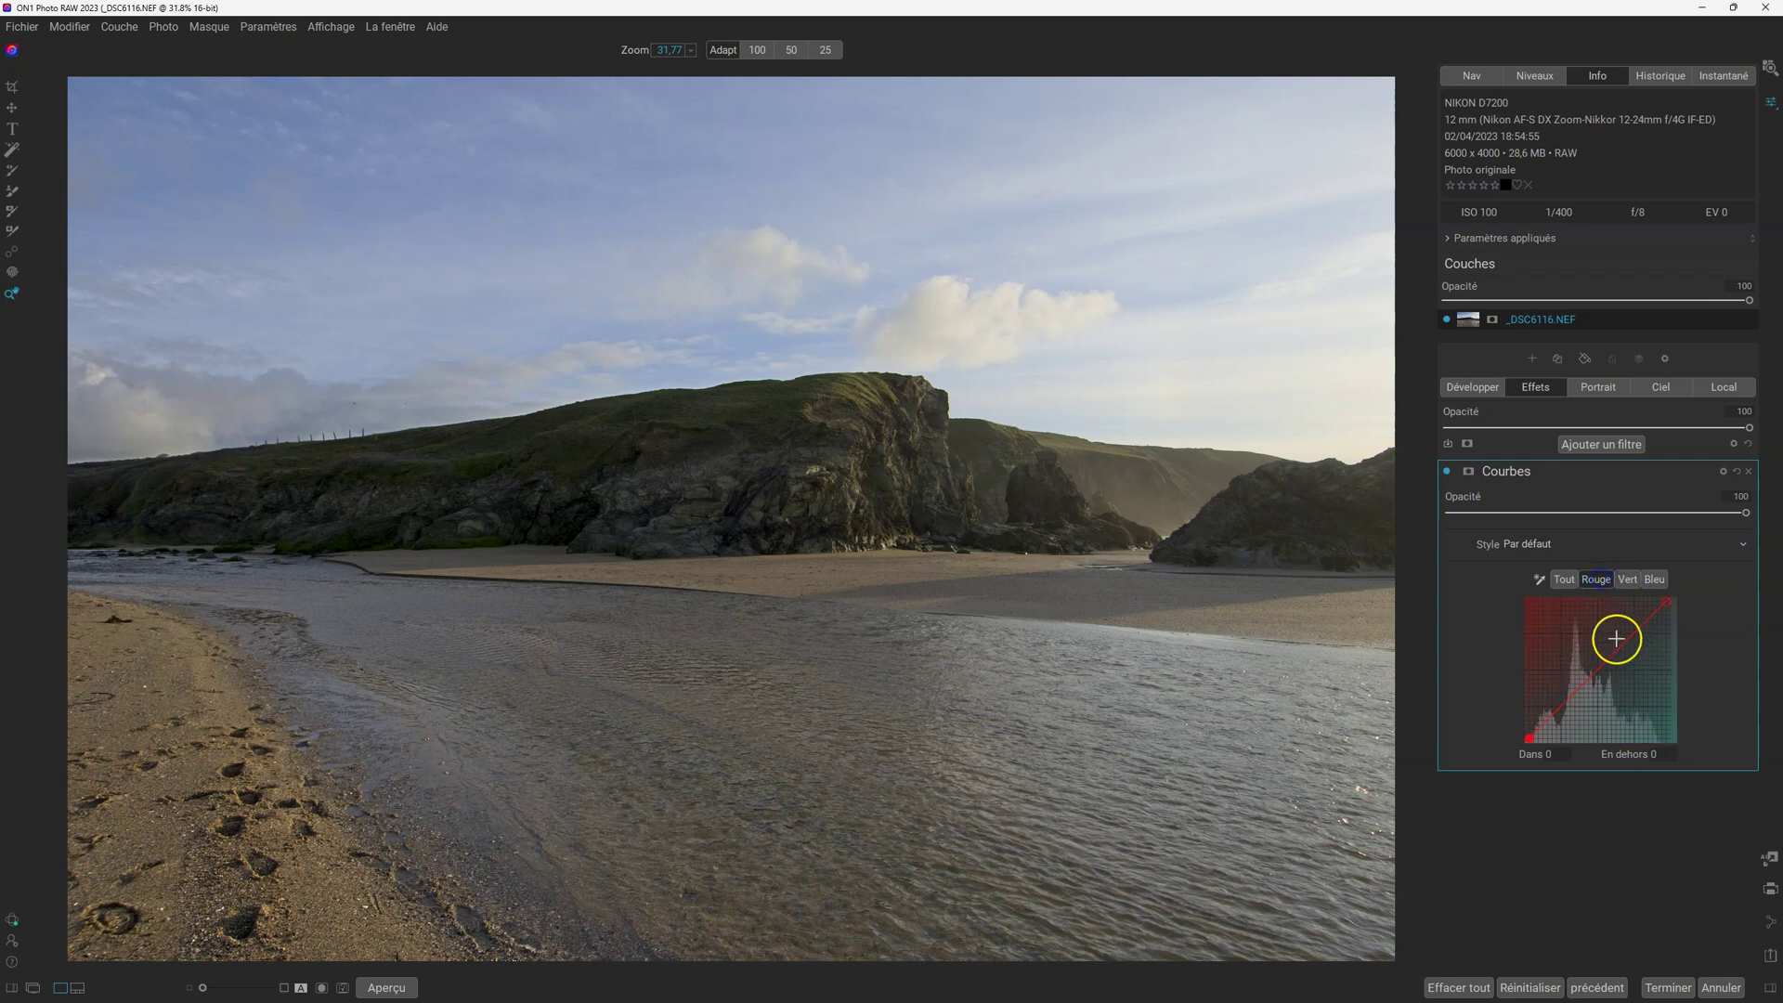
pyautogui.click(1564, 578)
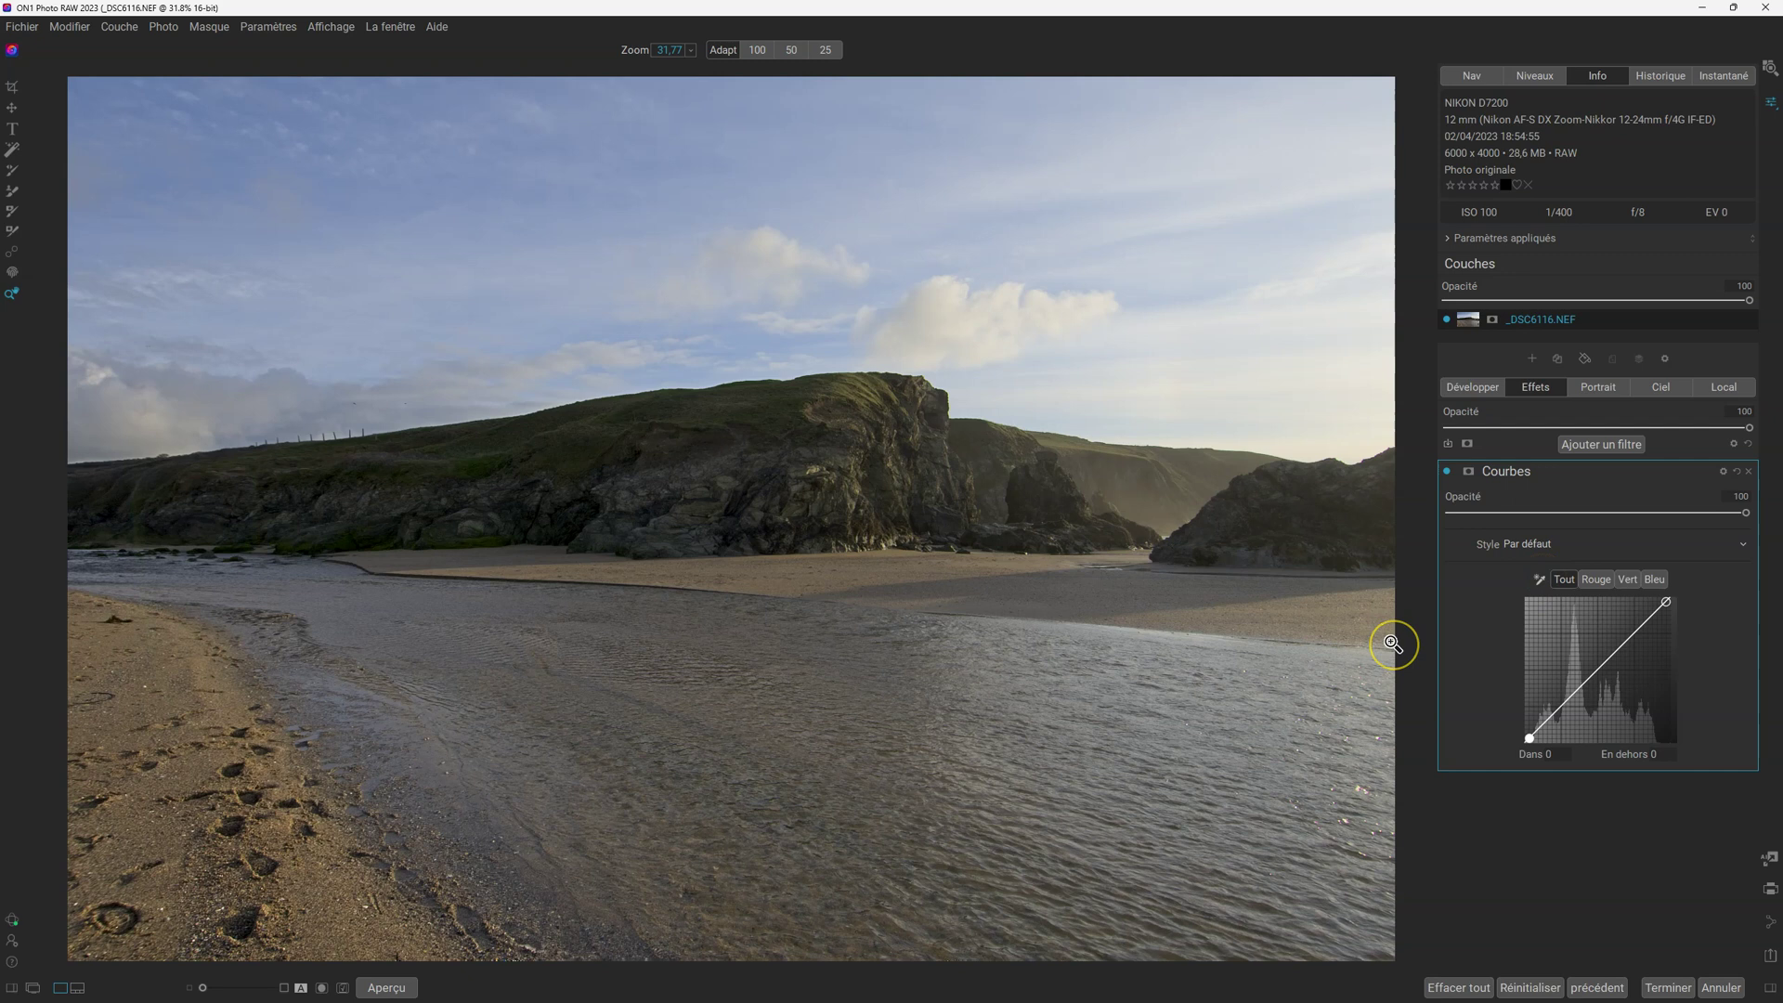
pyautogui.click(1539, 580)
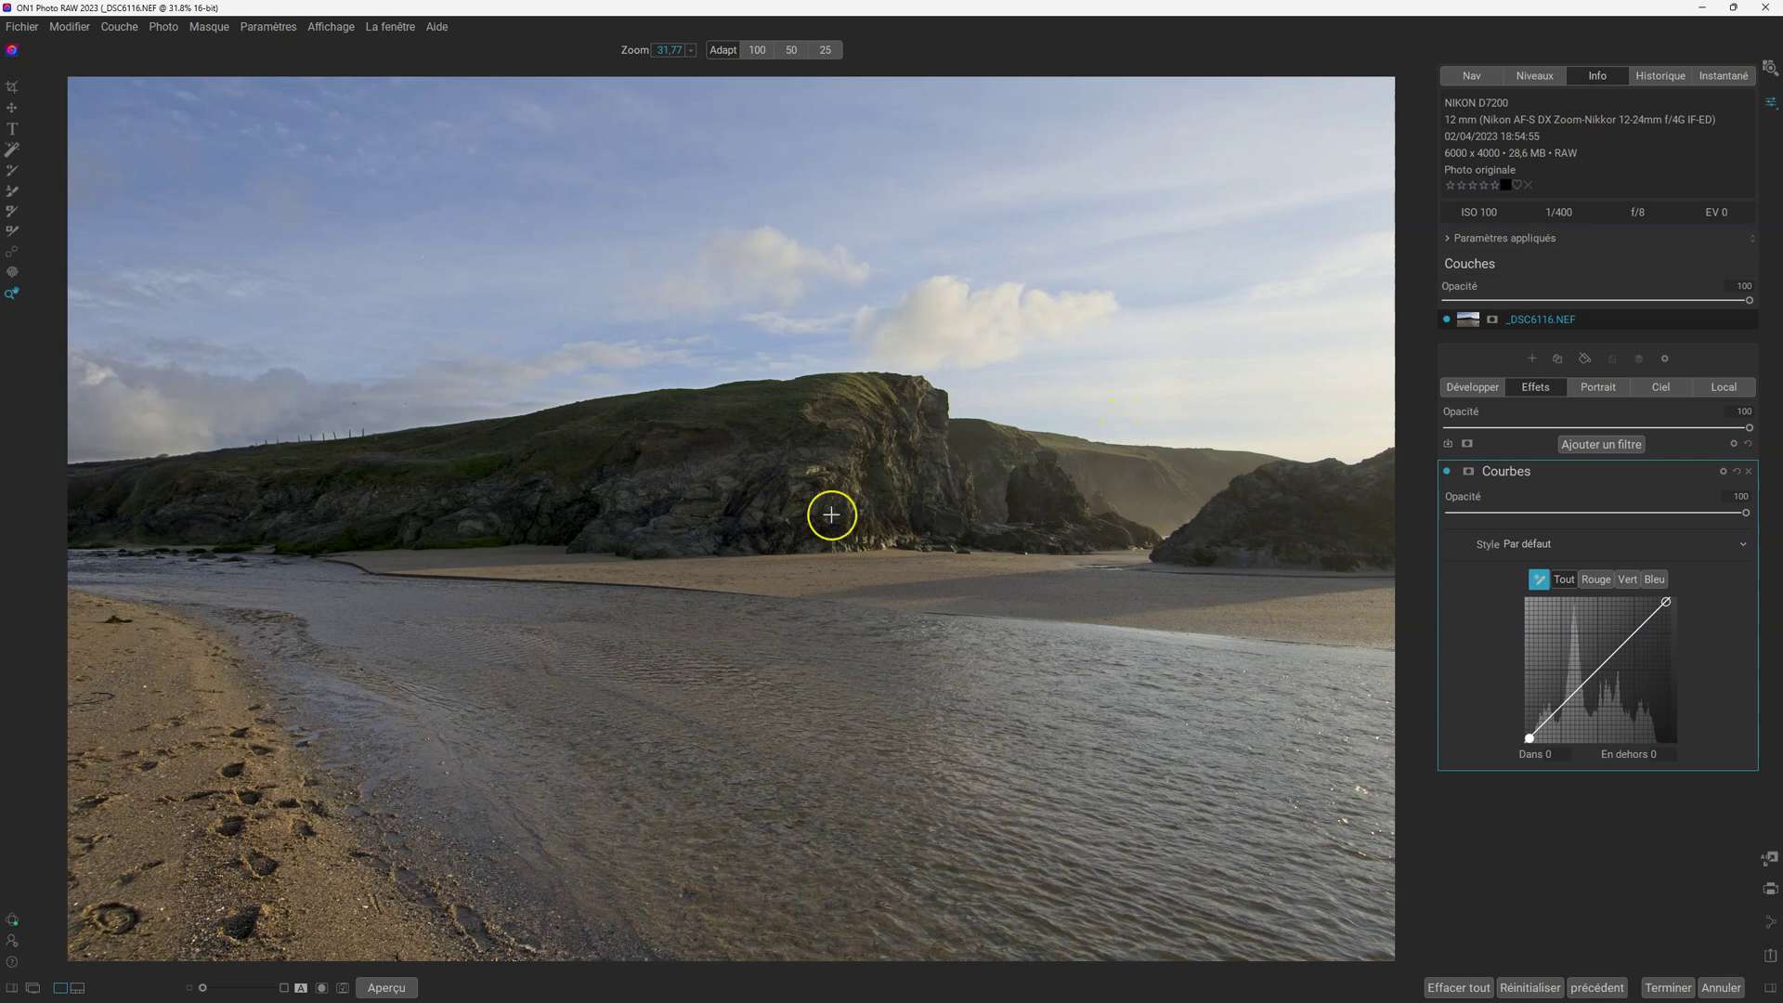
pyautogui.moveTo(741, 501); pyautogui.dragTo(749, 470)
pyautogui.click(756, 471)
pyautogui.moveTo(759, 472); pyautogui.dragTo(758, 385)
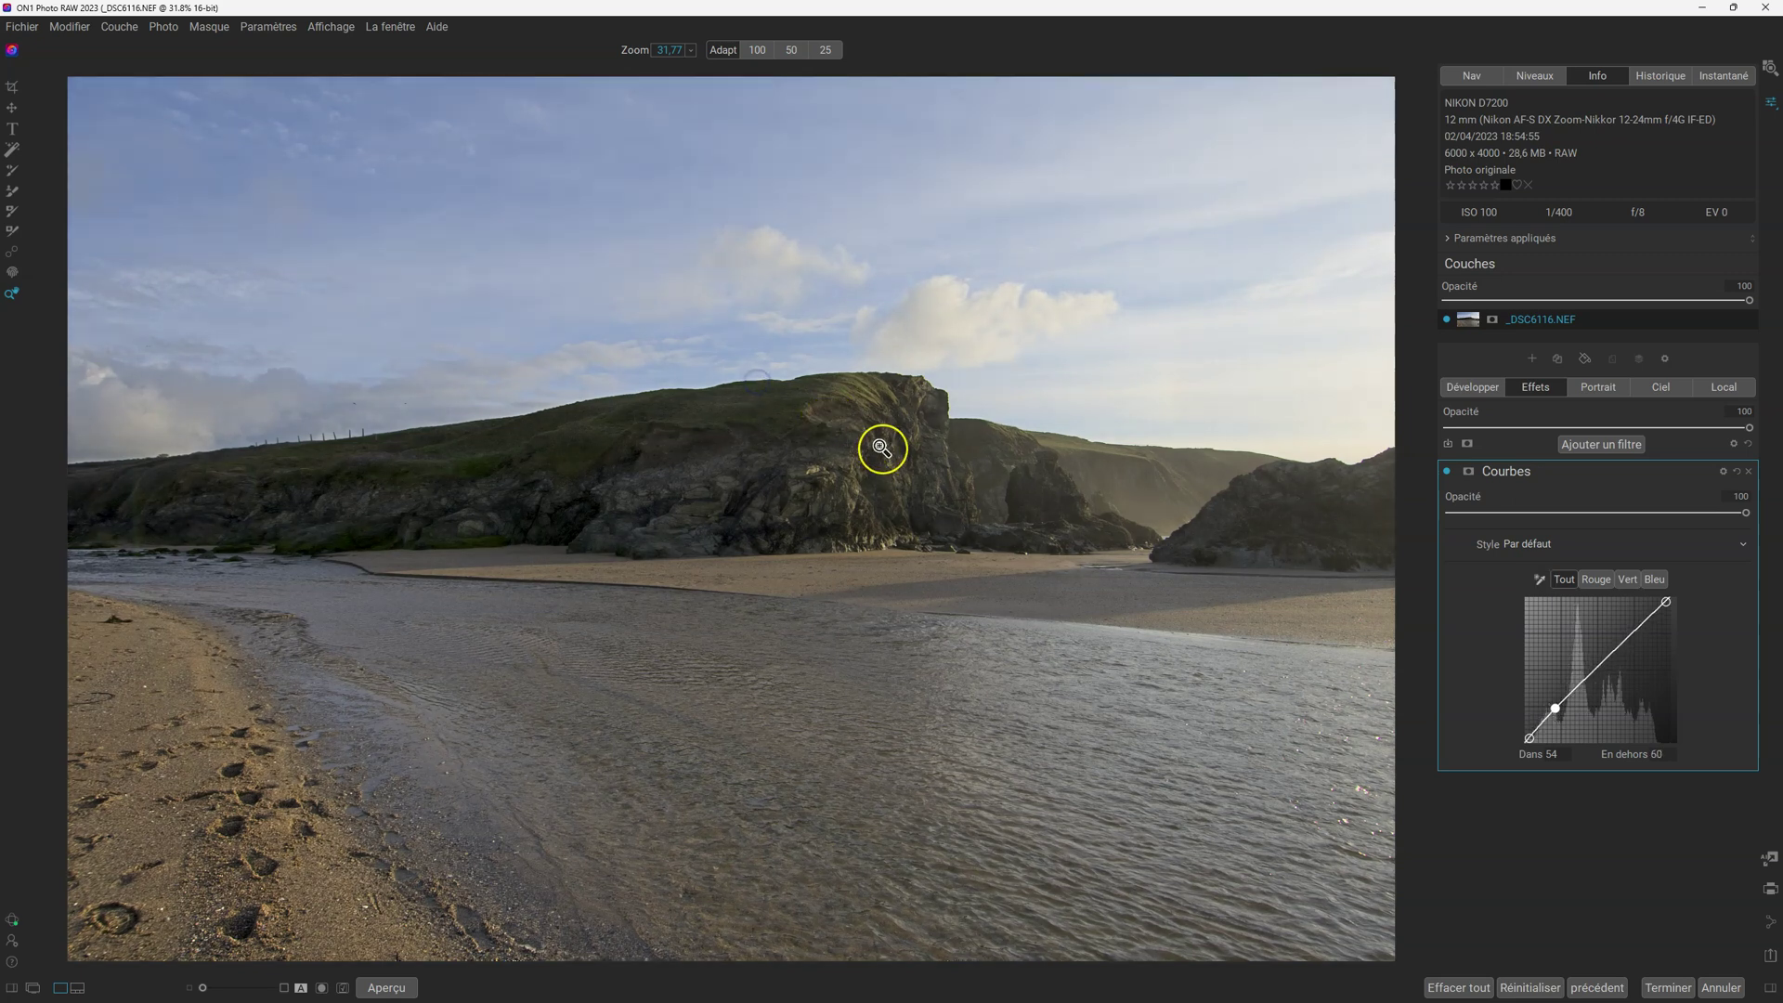
# - Darken the bright sky with the Curves on-image adjustment on all channels, to about input 191, output 169
pyautogui.click(1539, 579)
pyautogui.click(1109, 207)
pyautogui.moveTo(1109, 207); pyautogui.dragTo(1103, 240)
pyautogui.click(1575, 587)
# - Brighten the river water slightly with the Curves on-image adjustment on all channels, to about input 77, output 83
pyautogui.click(1539, 578)
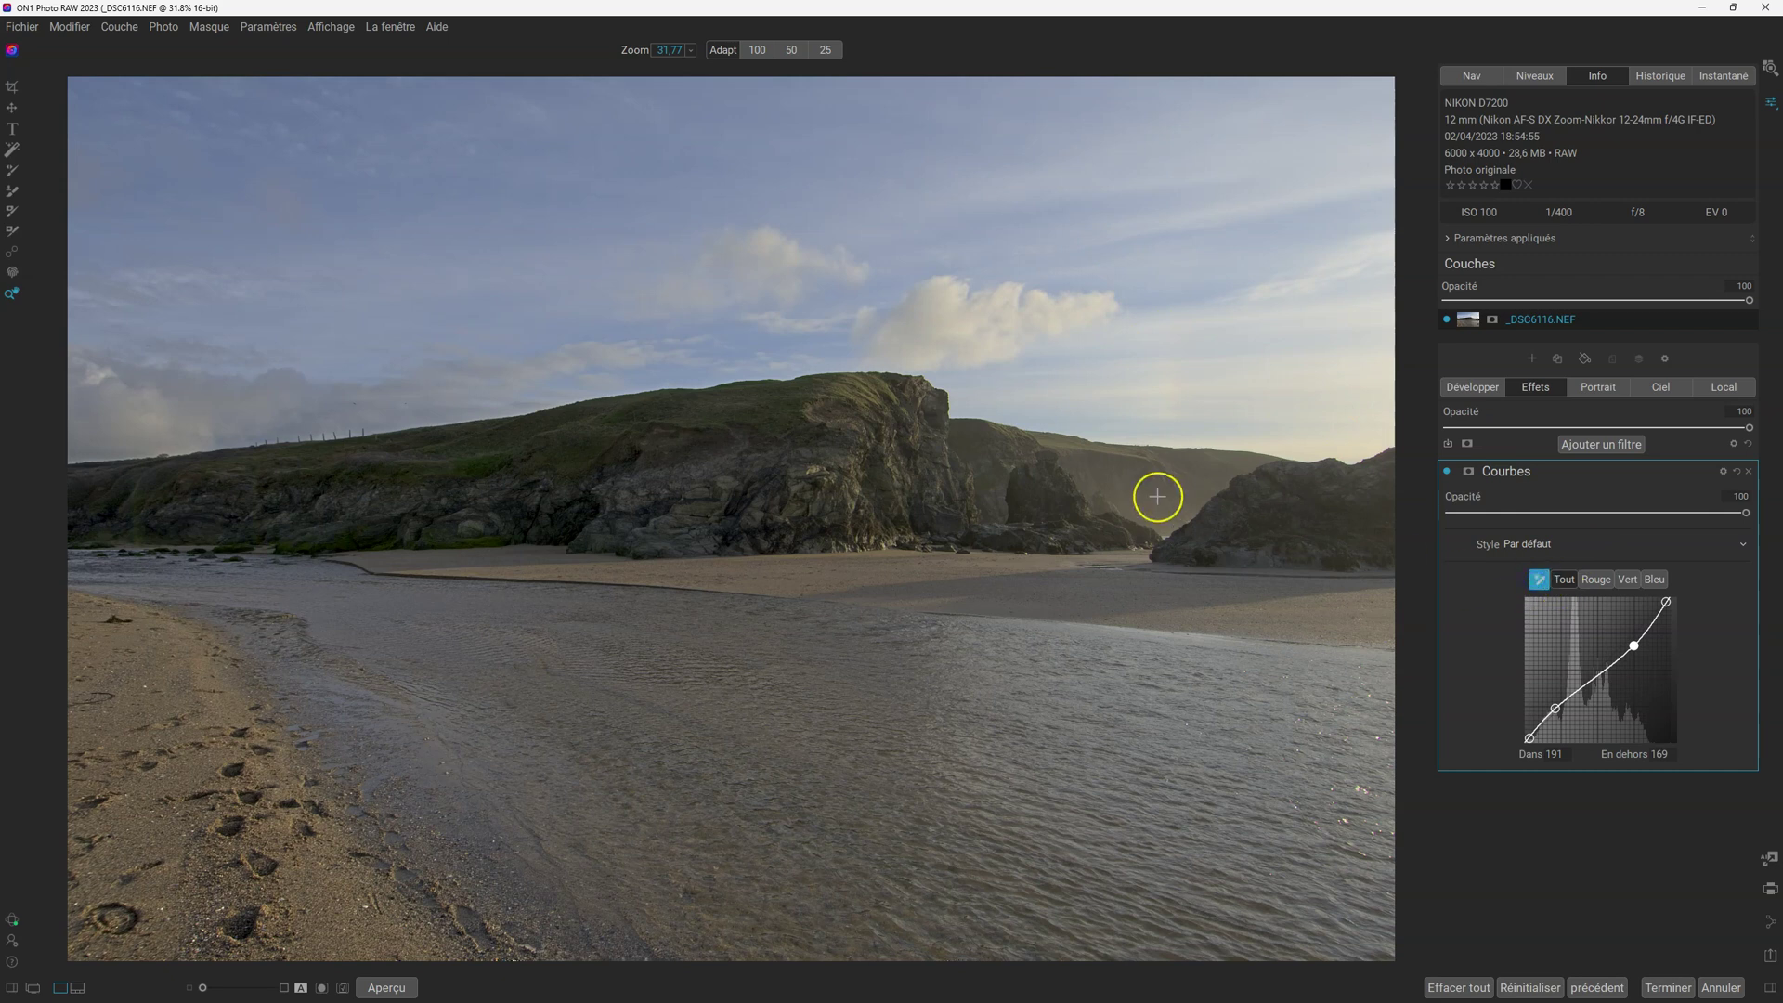
pyautogui.click(740, 741)
pyautogui.moveTo(740, 732); pyautogui.dragTo(731, 706)
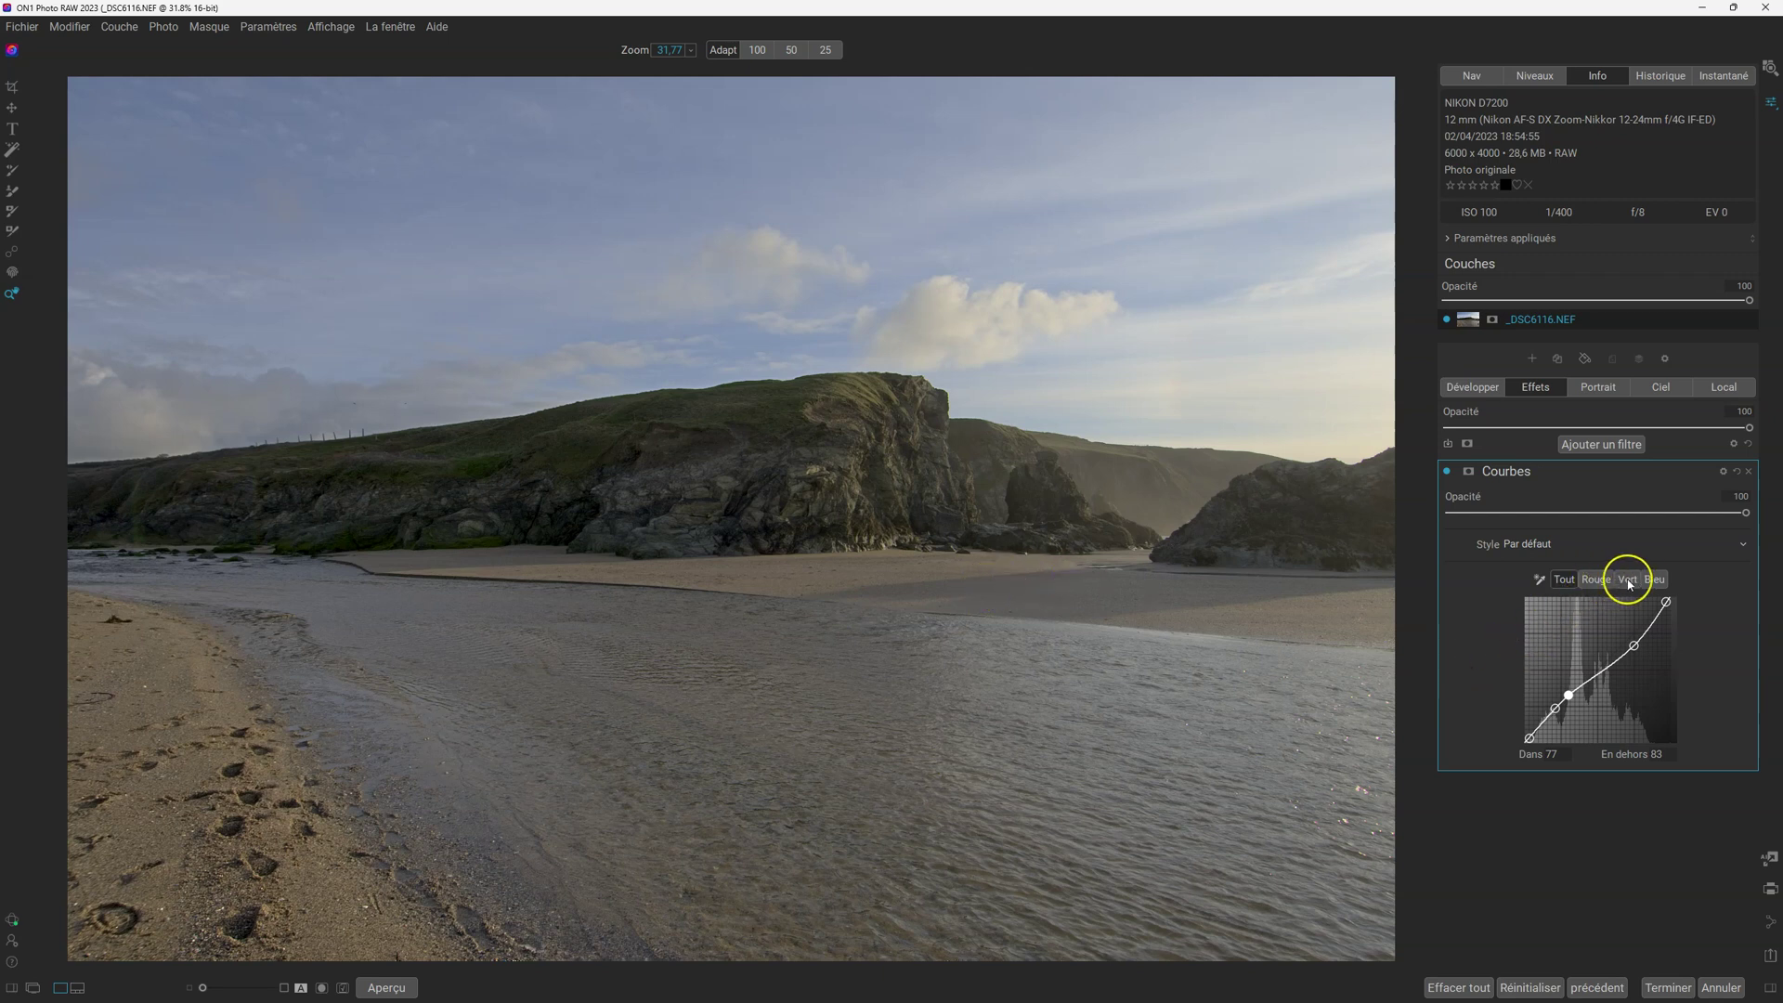
# - Raise the red channel curve from the grassy top of the cliff with the on-image adjustment, to about input 39, output 45
pyautogui.click(1594, 580)
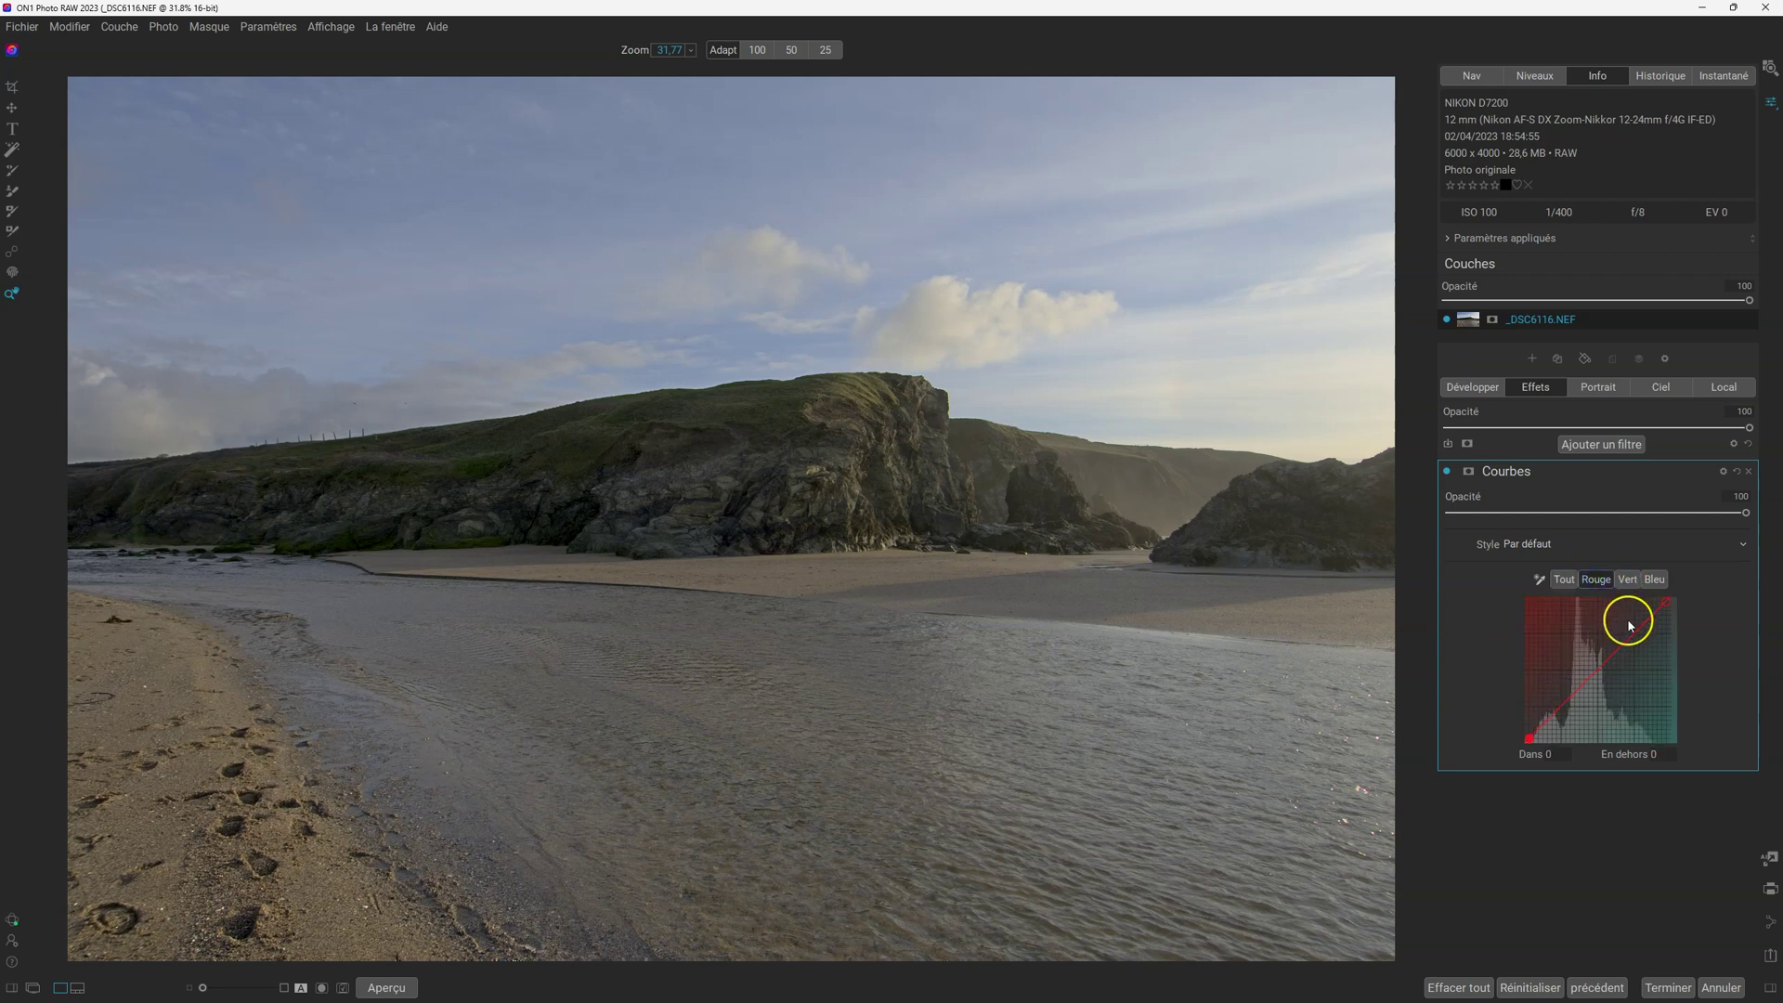
pyautogui.click(1541, 581)
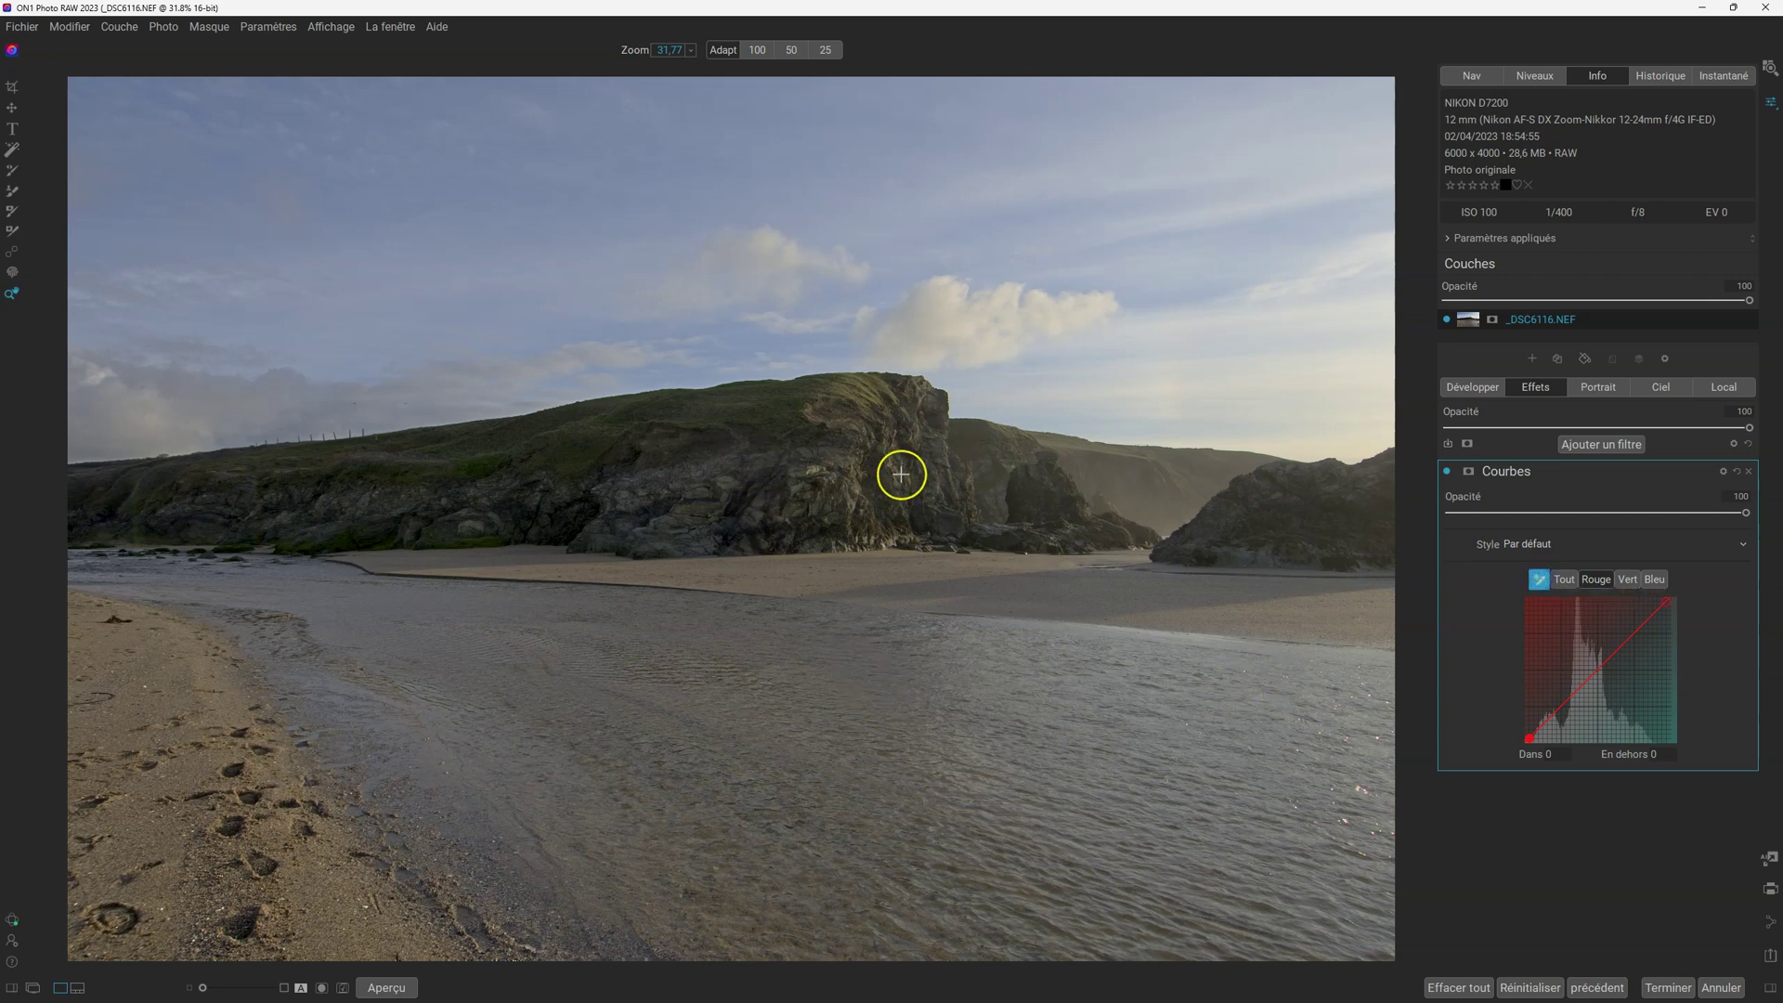
pyautogui.click(781, 413)
pyautogui.moveTo(778, 402)
pyautogui.mouseDown()
pyautogui.moveTo(778, 383)
pyautogui.moveTo(777, 406)
pyautogui.mouseUp()
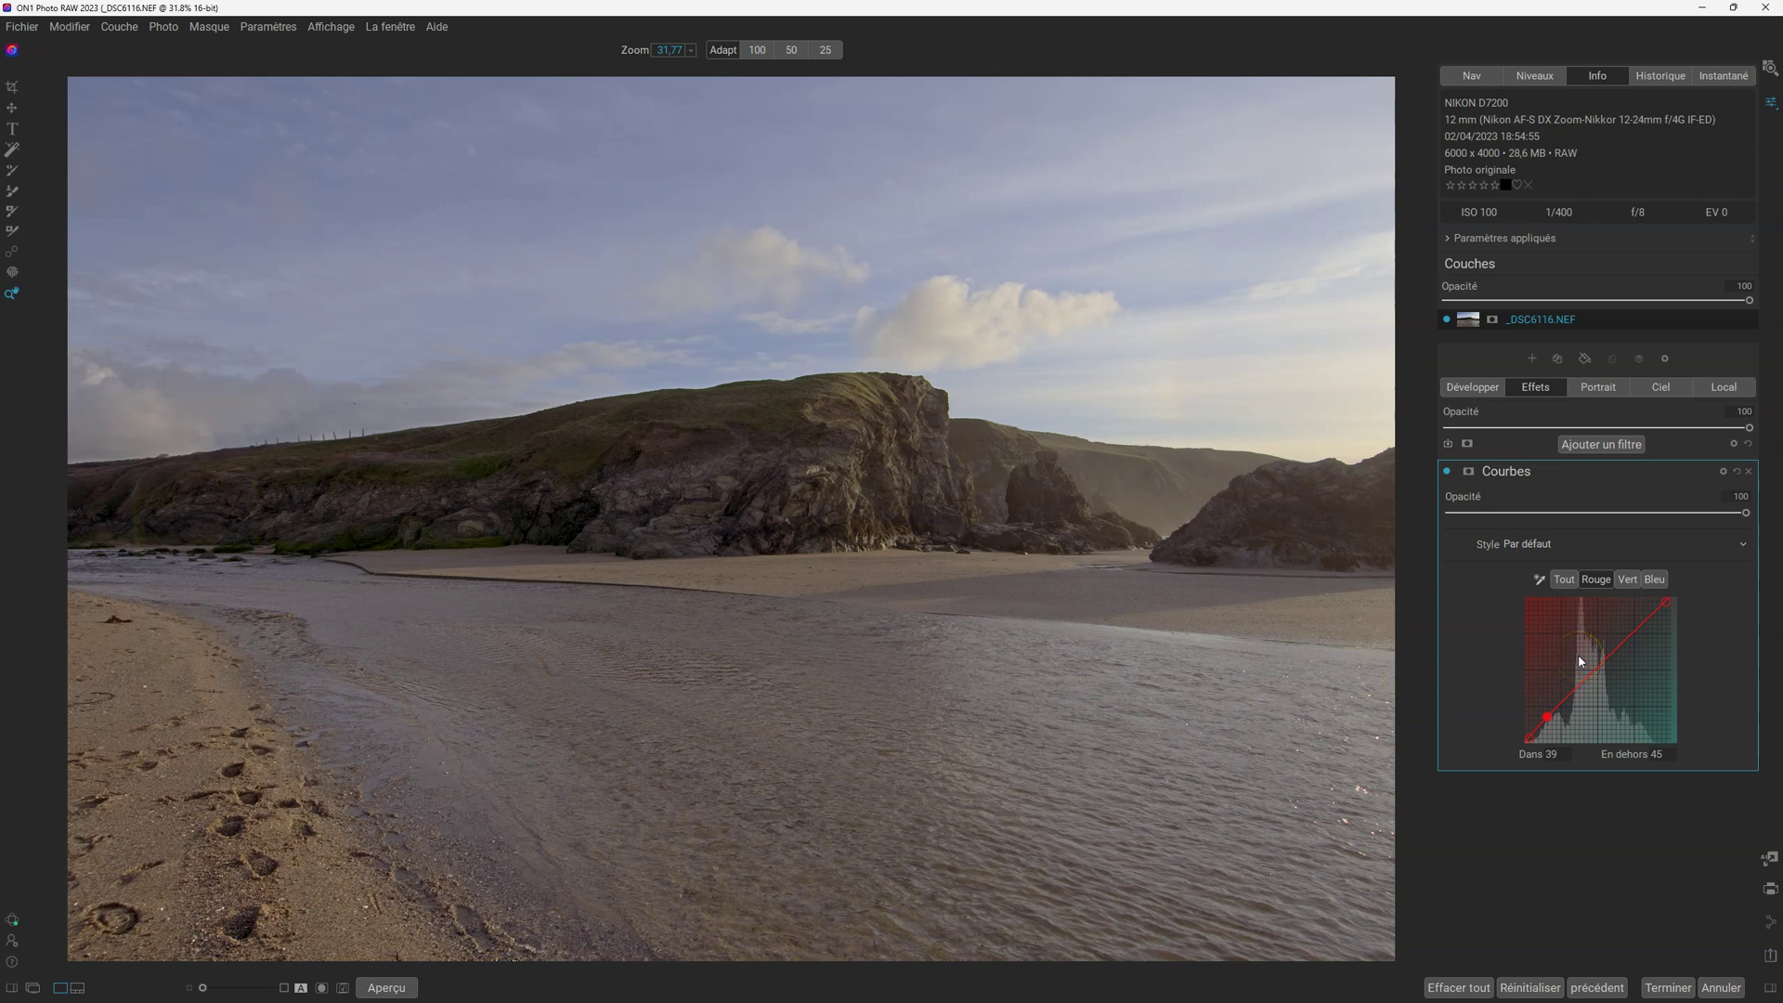
# - Delete the added control point from the red channel curve
pyautogui.click(1631, 579)
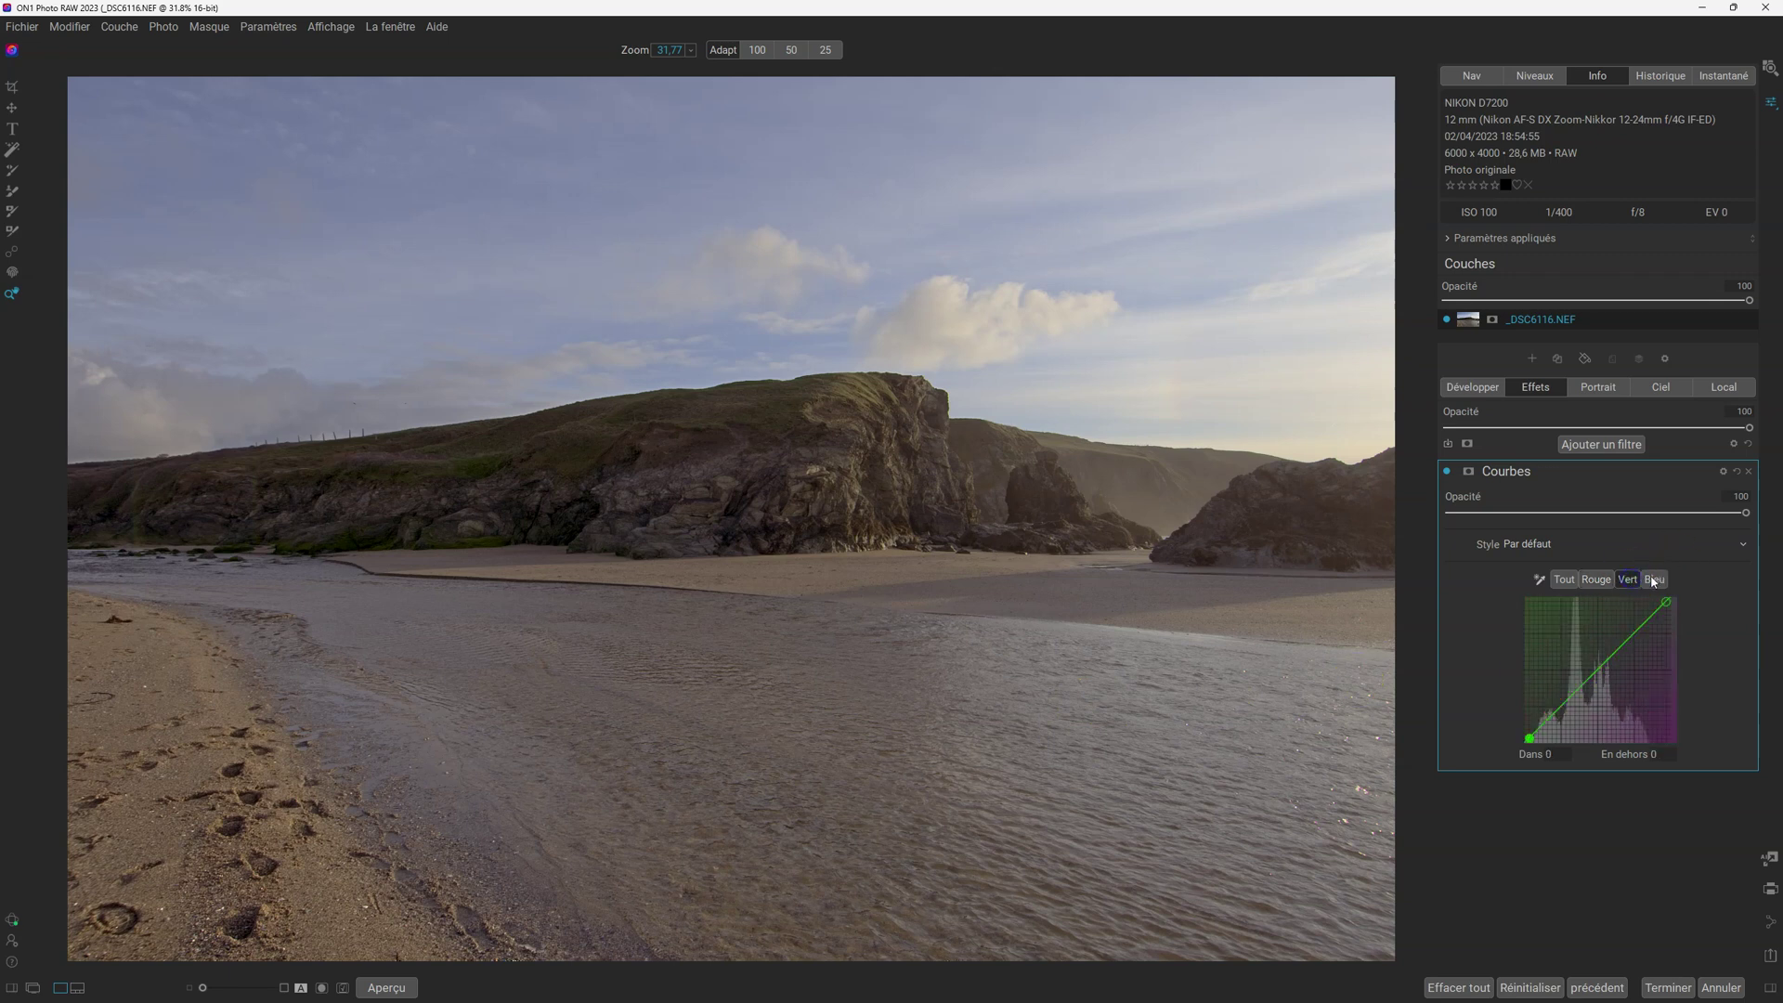
pyautogui.click(1655, 578)
pyautogui.click(1599, 580)
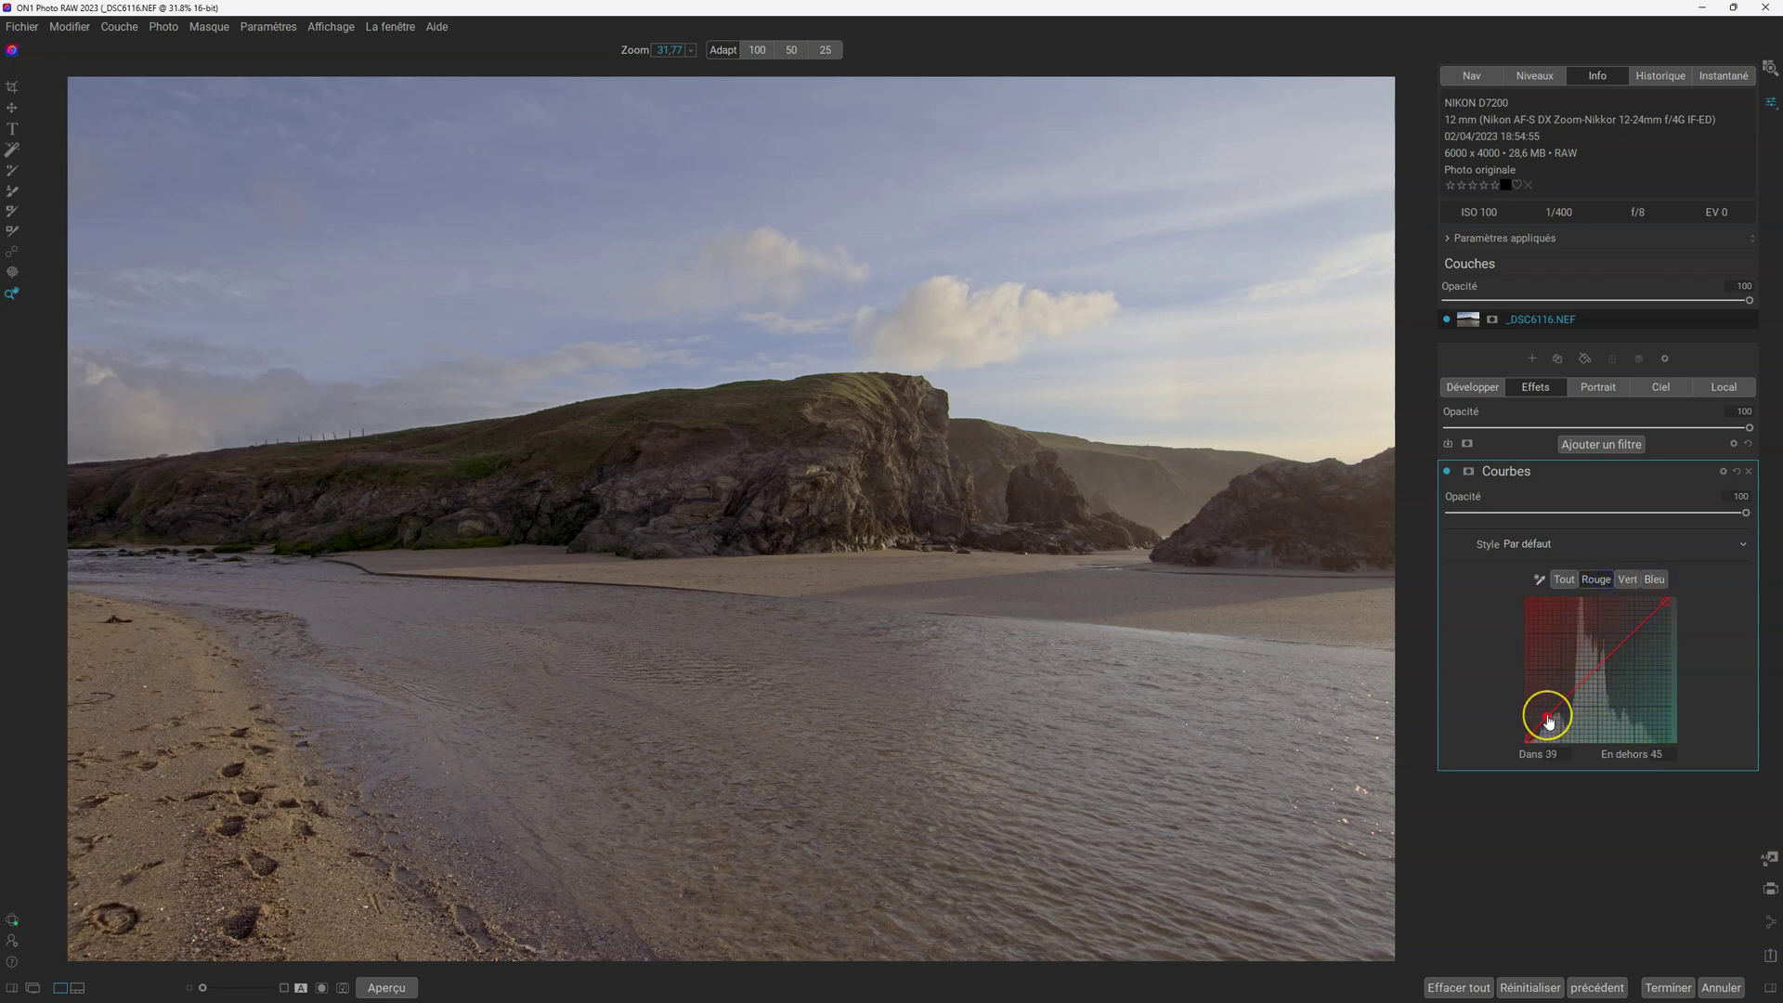
pyautogui.moveTo(1547, 718); pyautogui.dragTo(1548, 716)
pyautogui.rightClick(1549, 720)
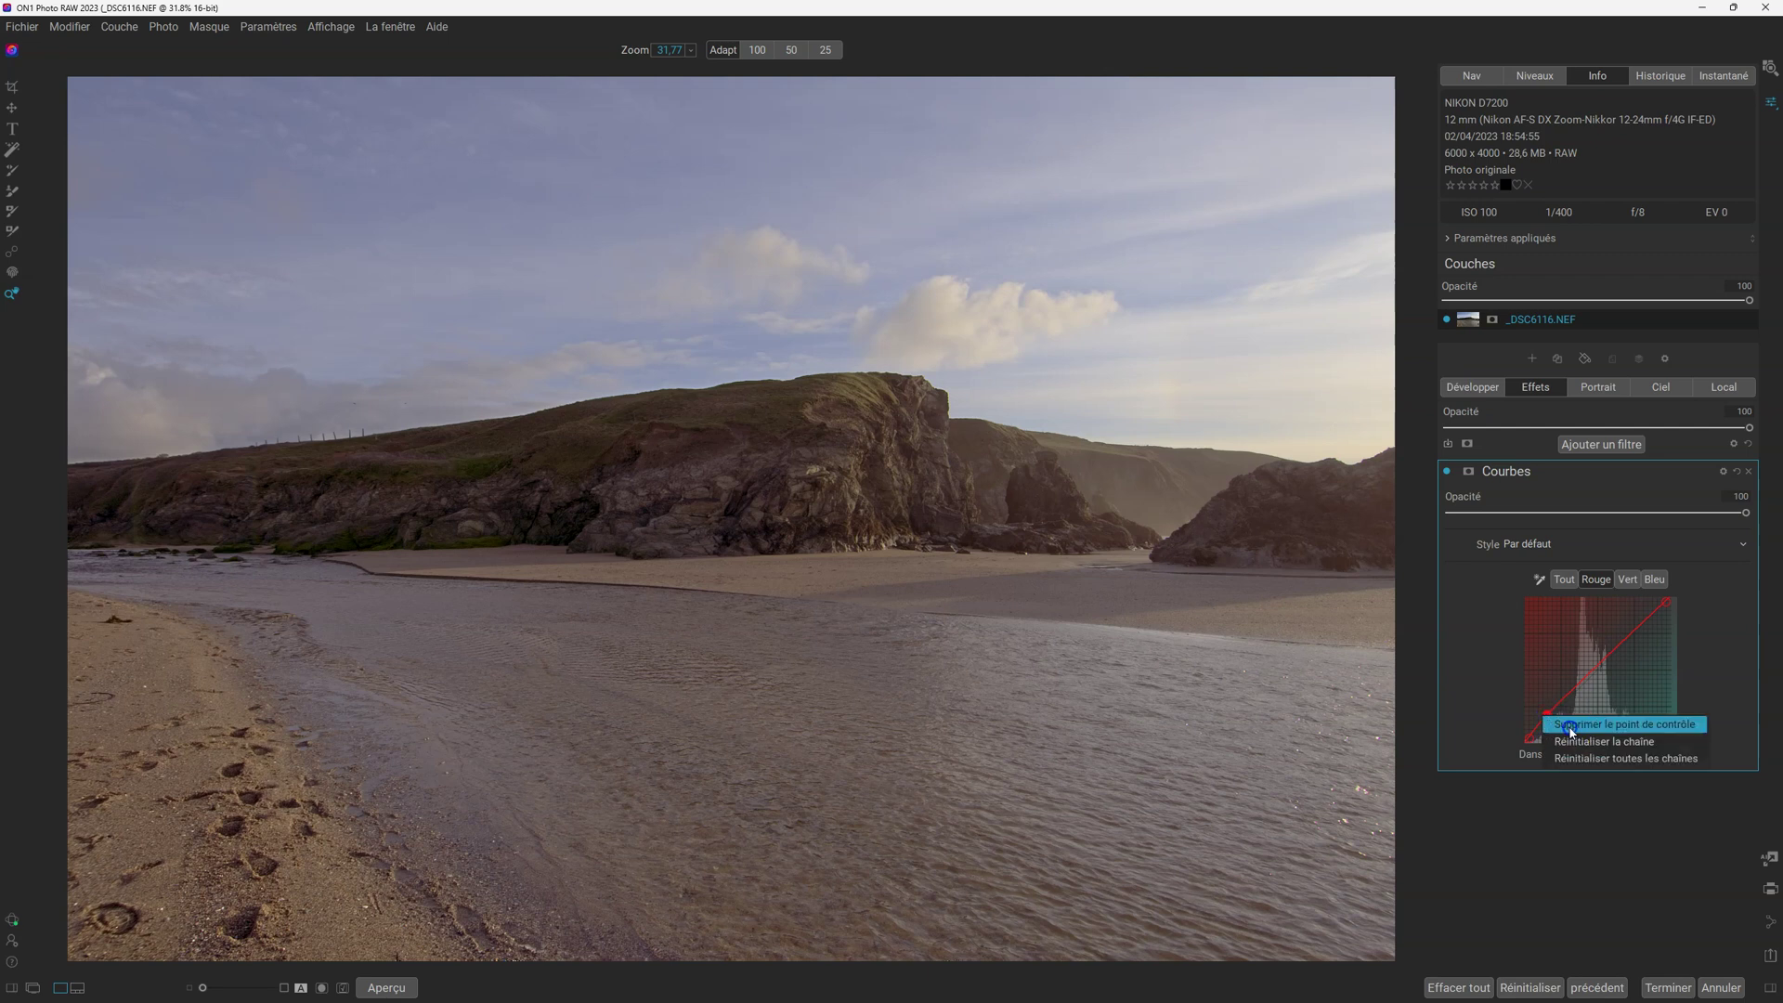
pyautogui.click(1570, 726)
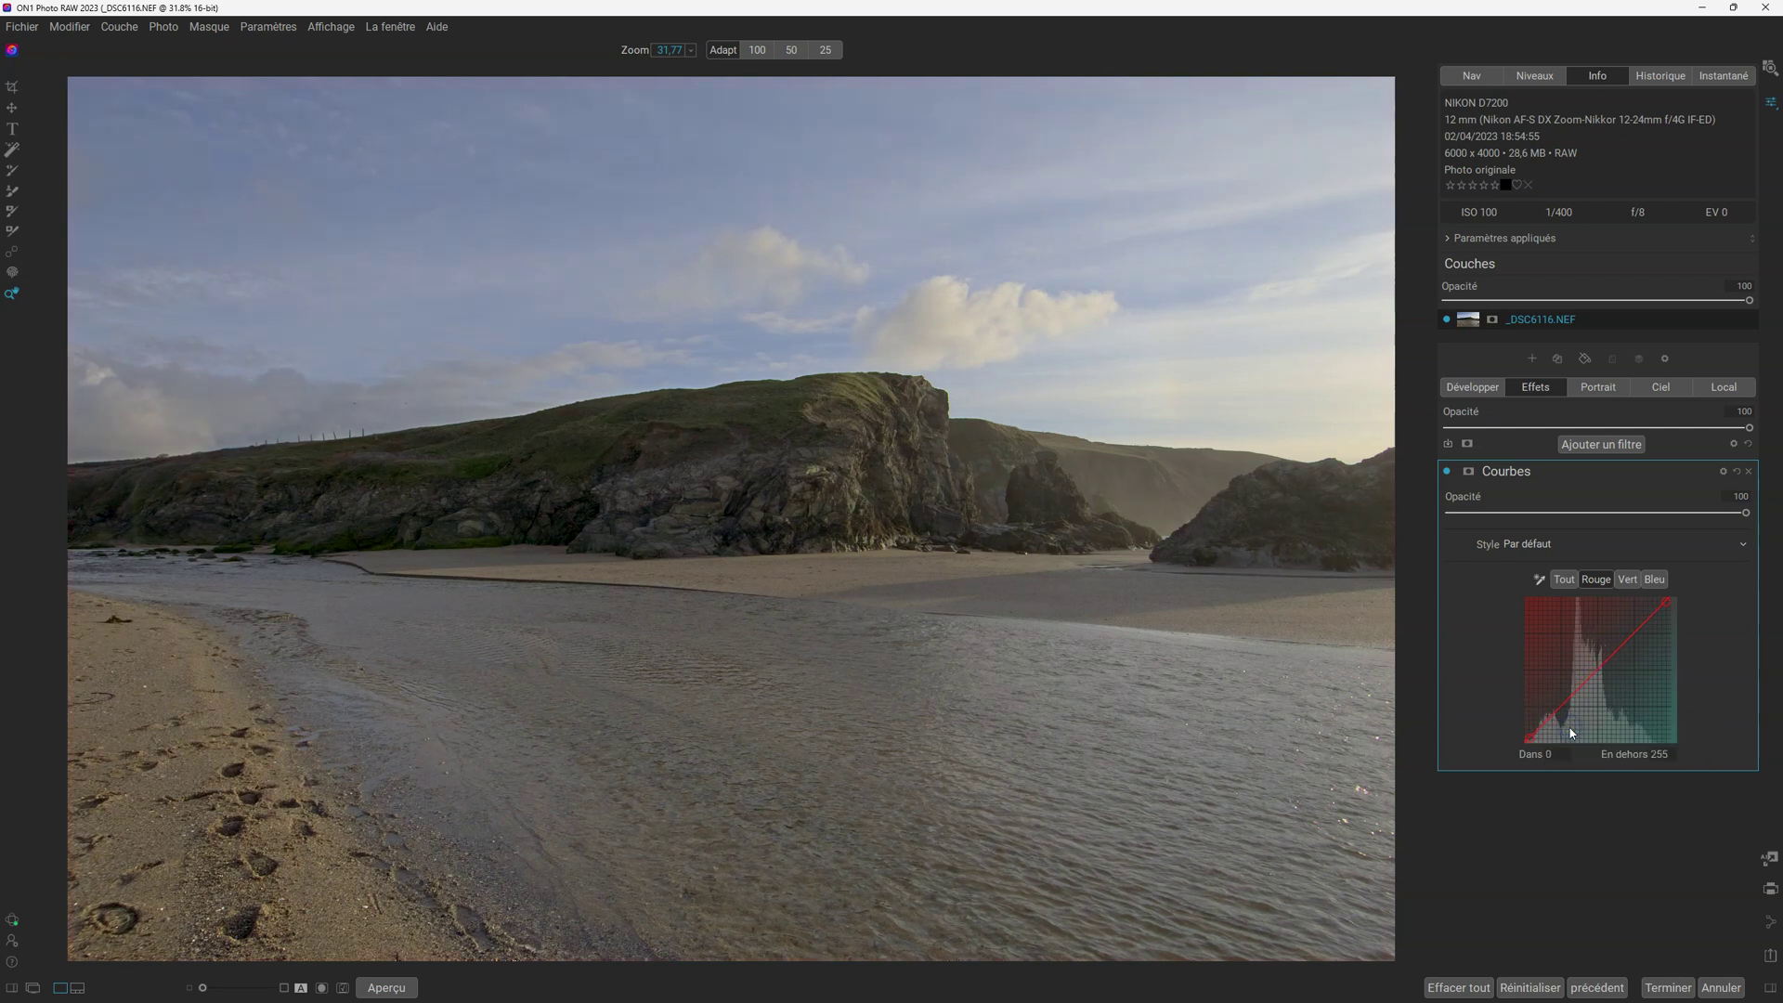
# - Set the lower shadow control point on the all-channels curve to input 56 and output 62
pyautogui.click(1564, 579)
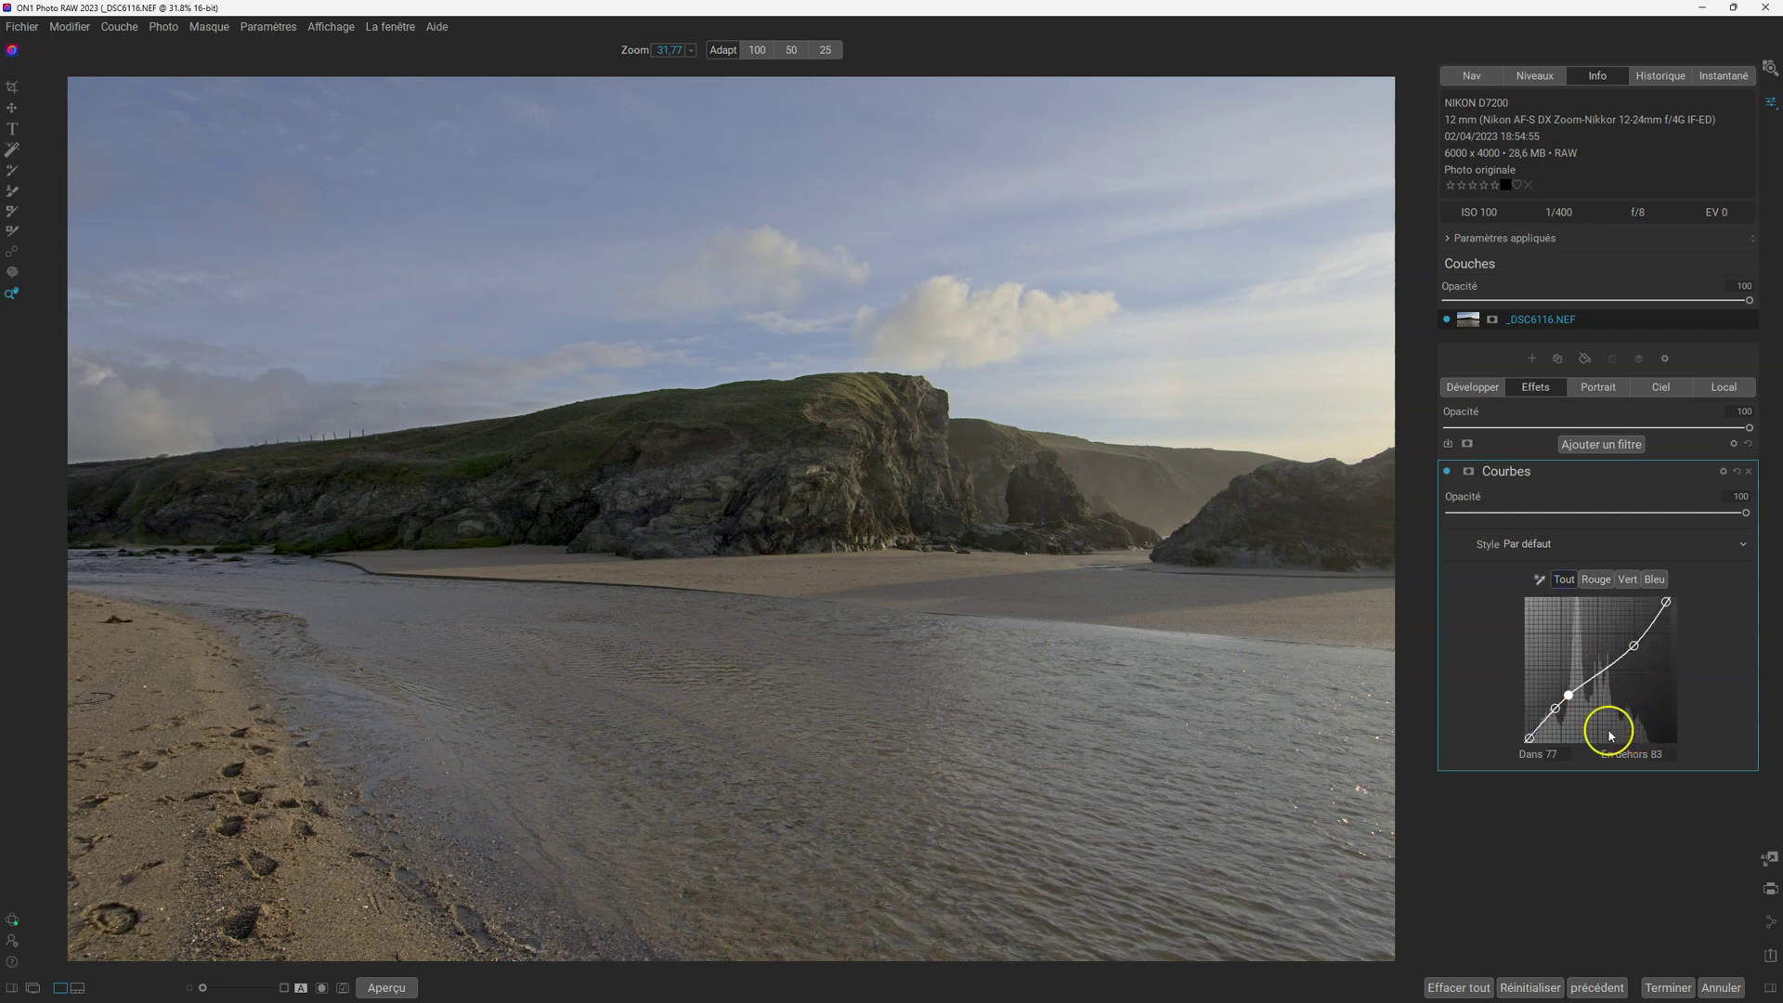
pyautogui.click(1555, 710)
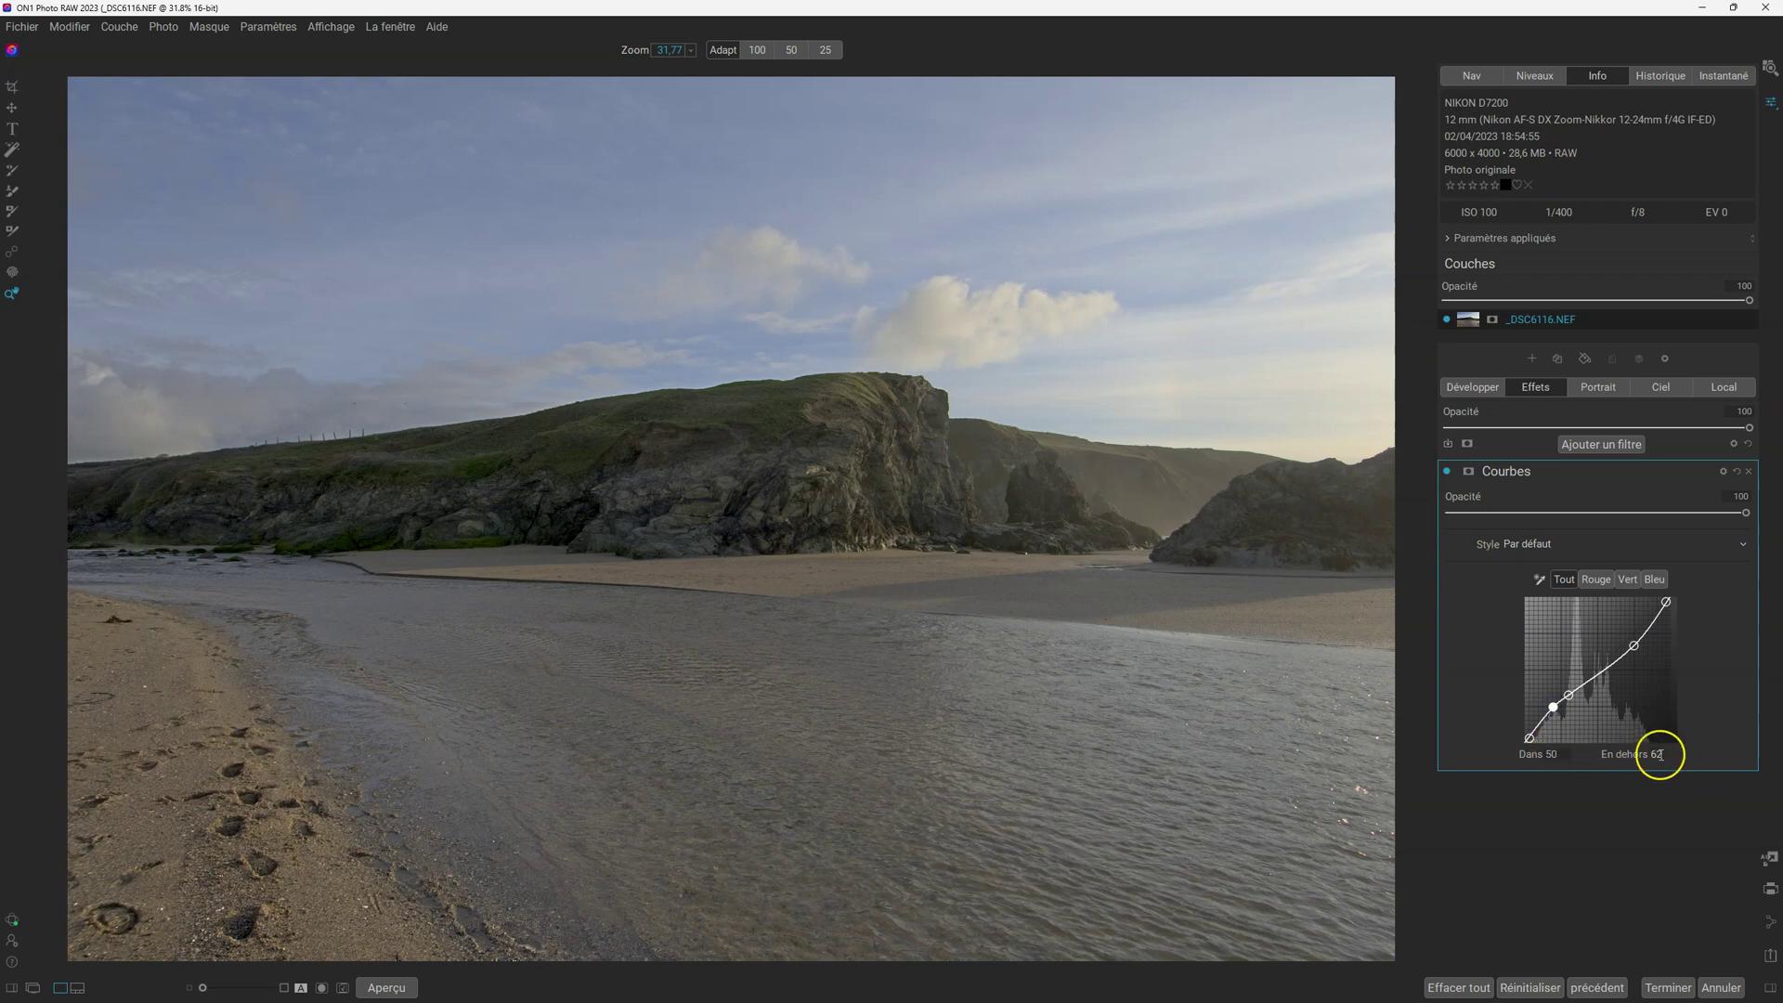
pyautogui.doubleClick(1553, 753)
pyautogui.write('52')
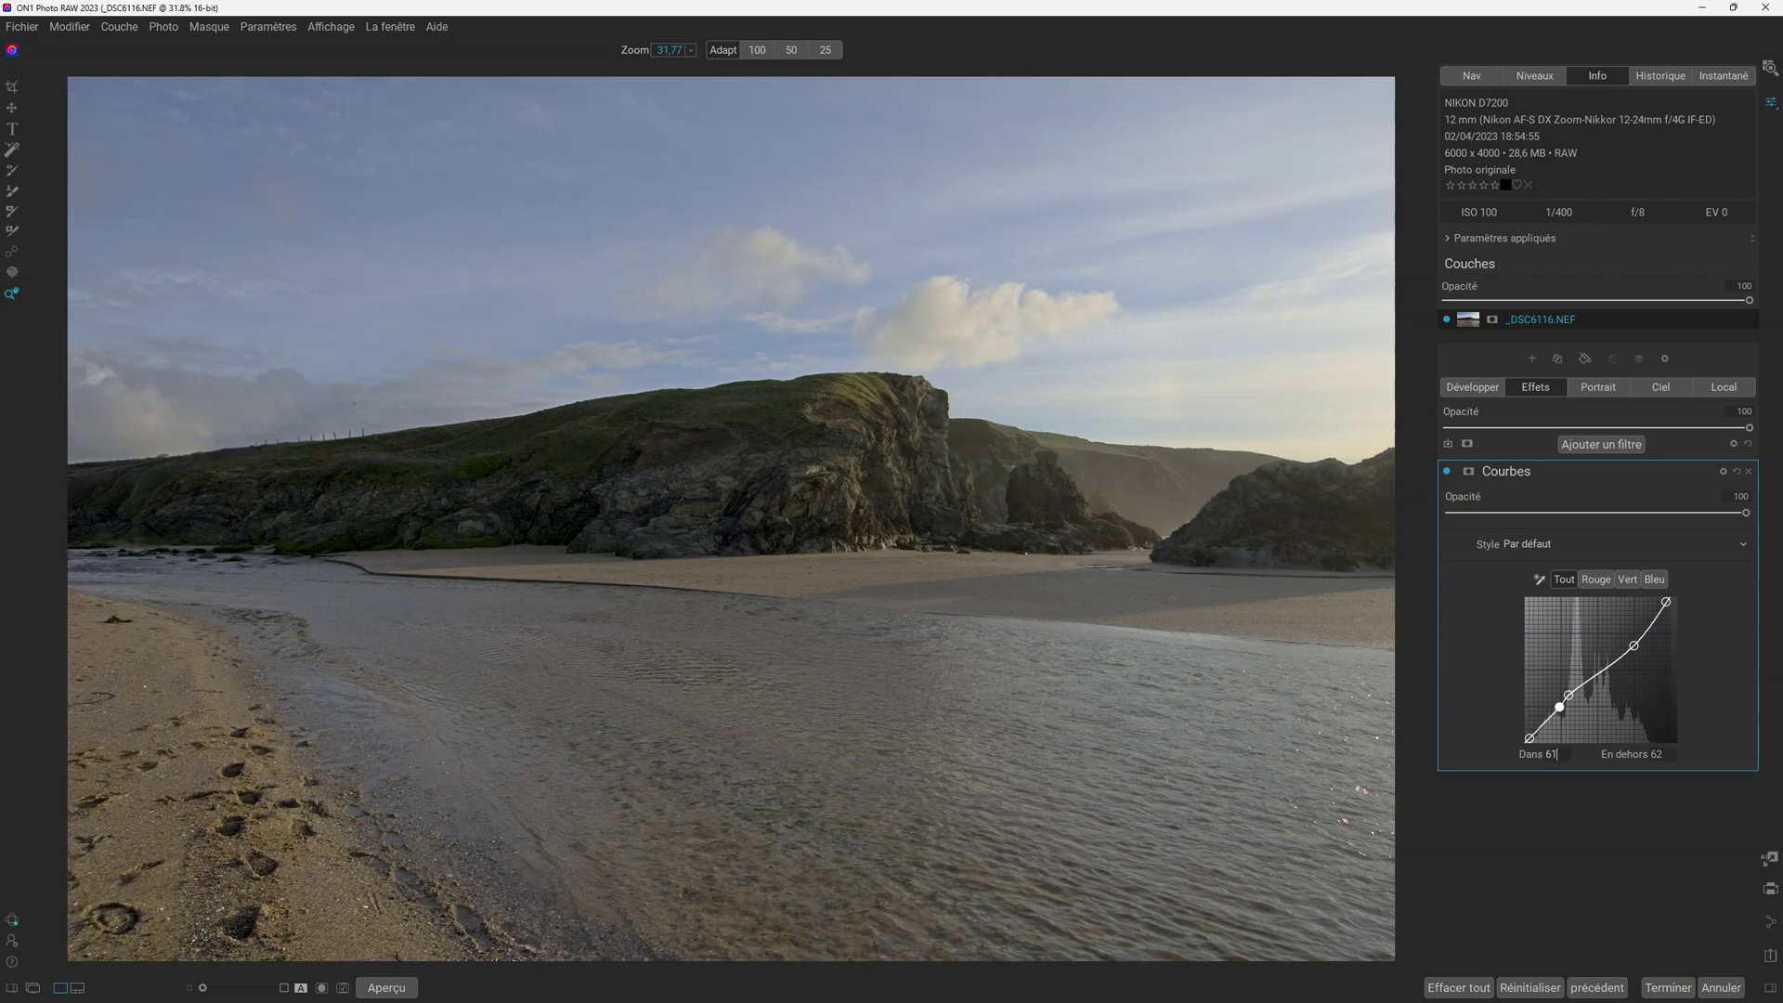
pyautogui.press('BackSpace')
pyautogui.write('2')
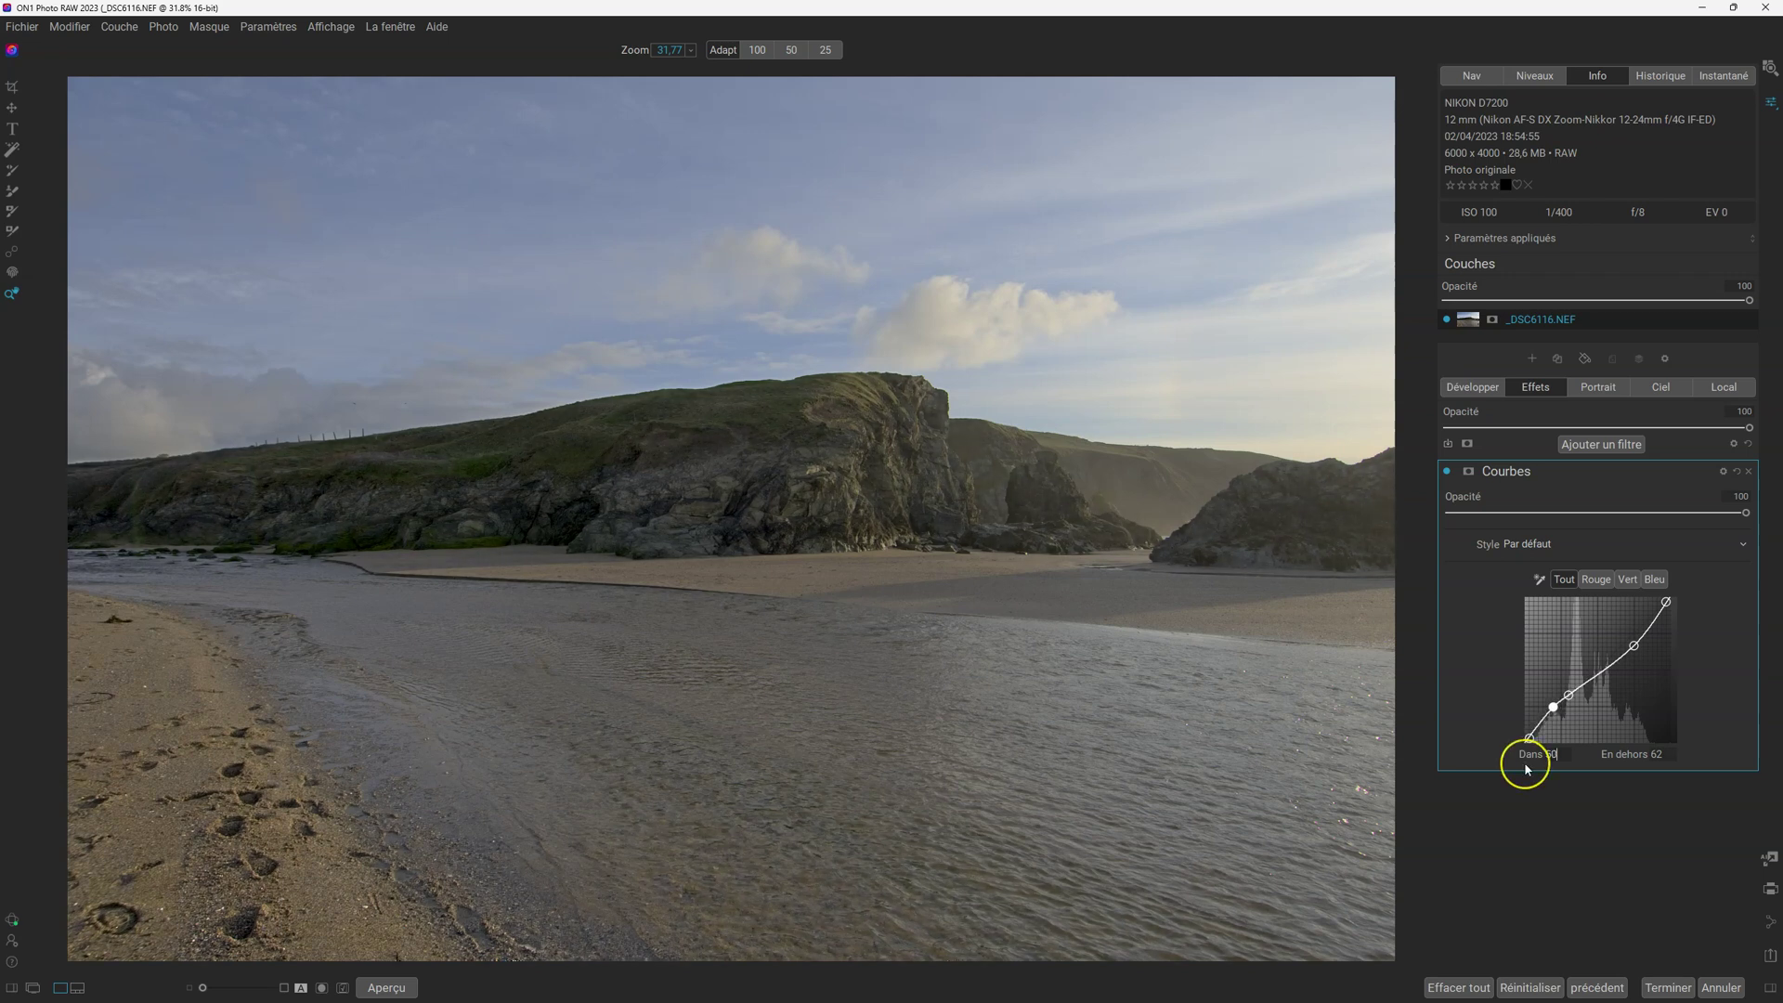
pyautogui.press('BackSpace')
pyautogui.write('6')
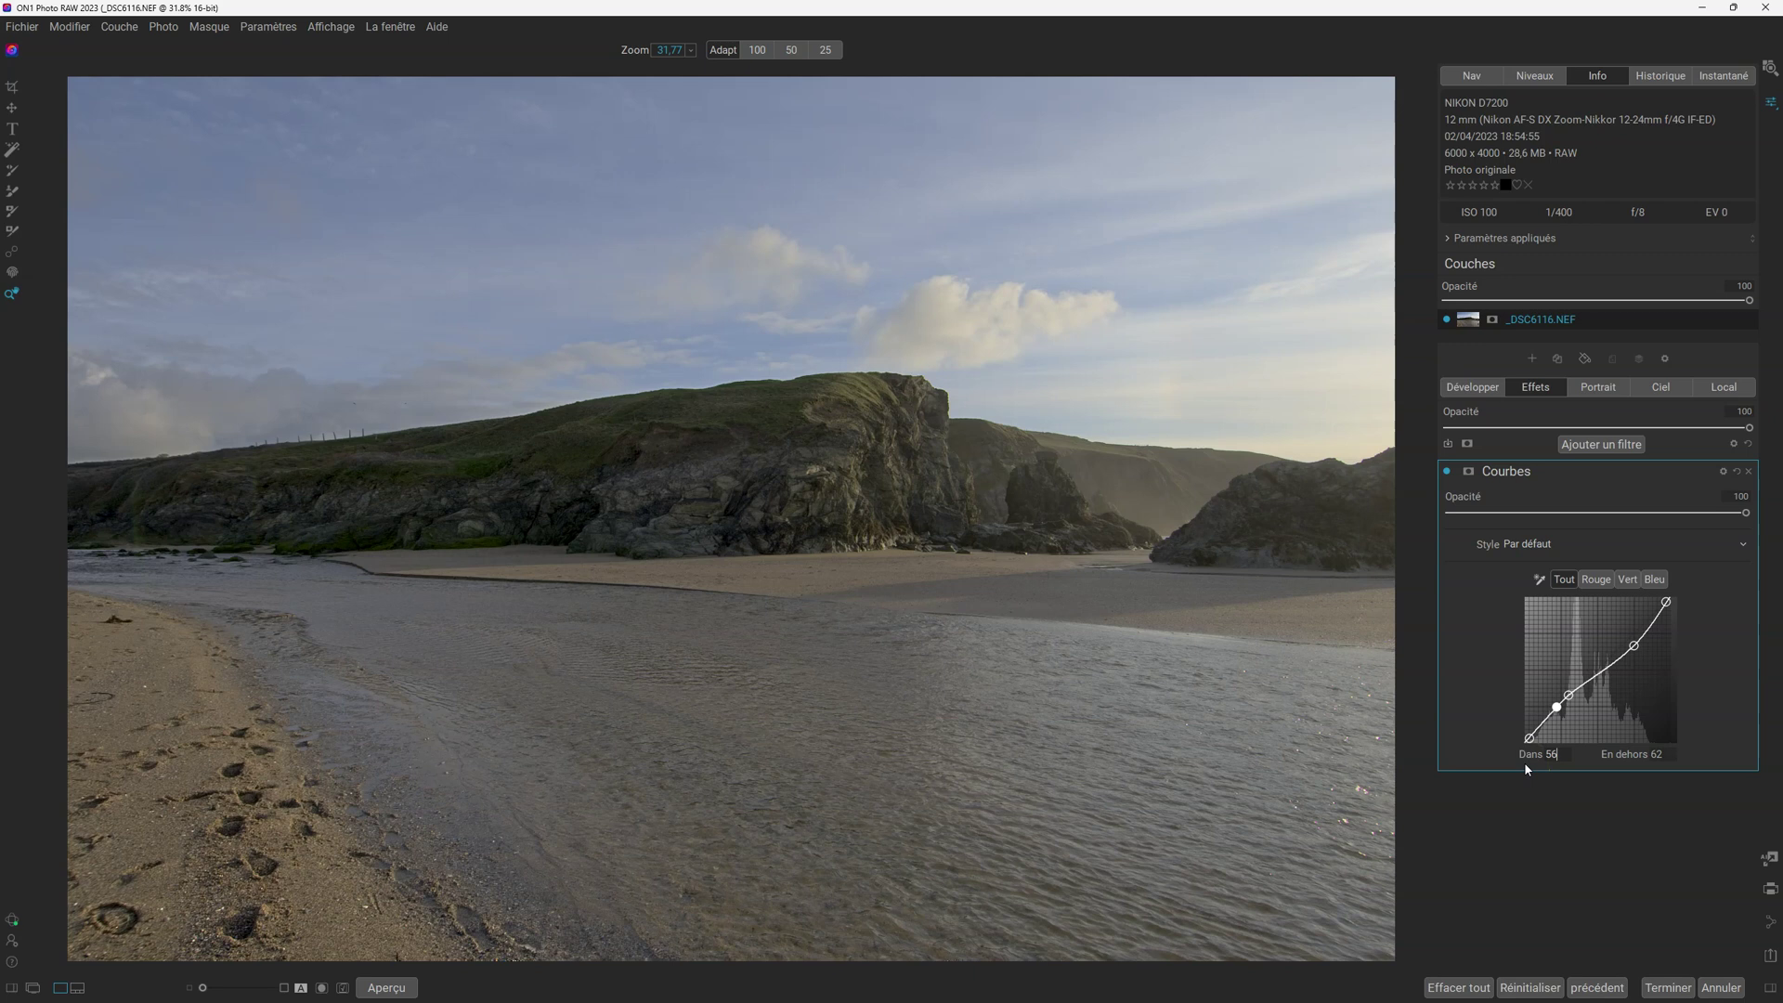